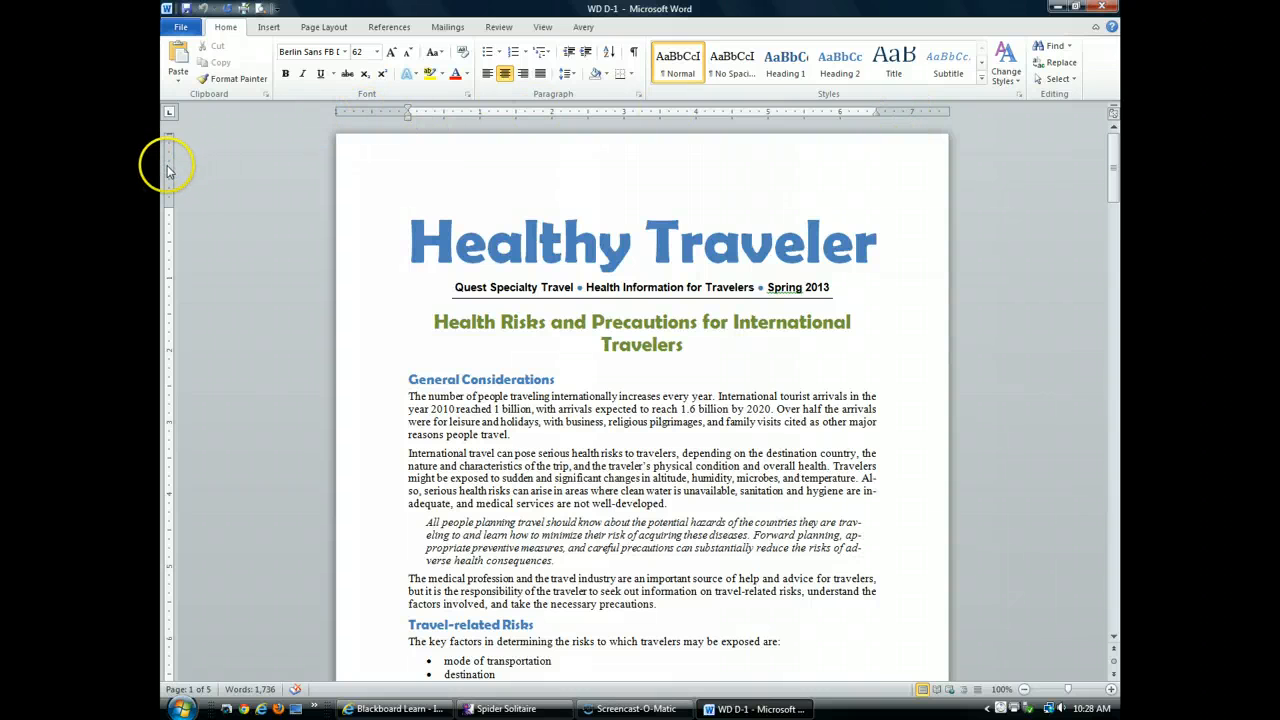
Step: Try reducing the document's top margin directly on the vertical ruler, and undo the change
{"action": "scroll", "coordinate": [366, 320], "scroll_direction": "down", "scroll_amount": 10}
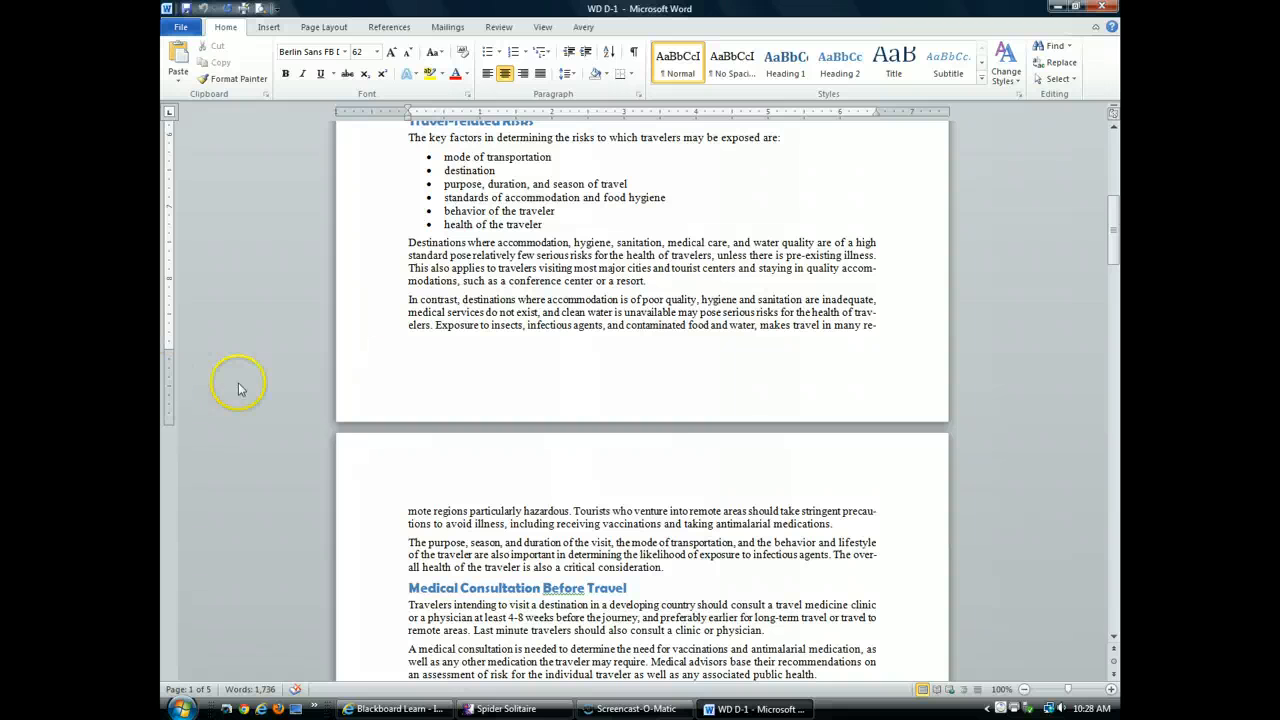
{"action": "scroll", "coordinate": [475, 339], "scroll_direction": "up", "scroll_amount": 6}
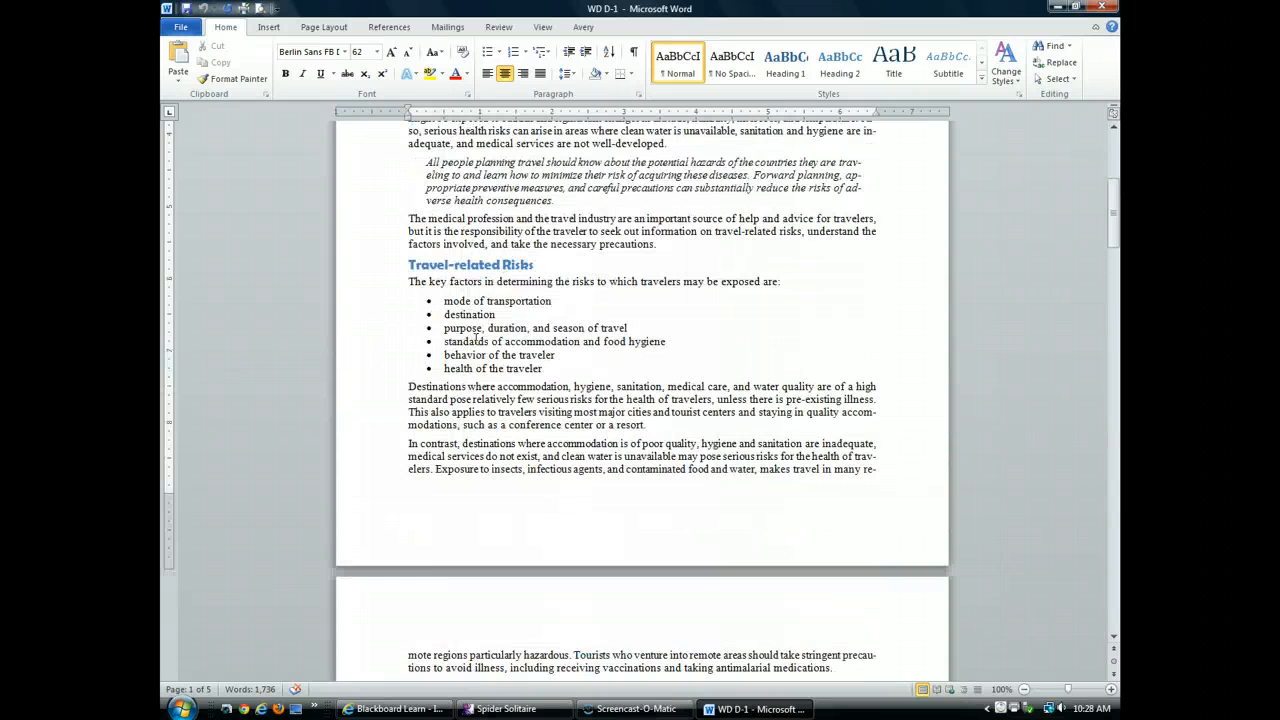
{"action": "scroll", "coordinate": [476, 342], "scroll_direction": "up", "scroll_amount": 4}
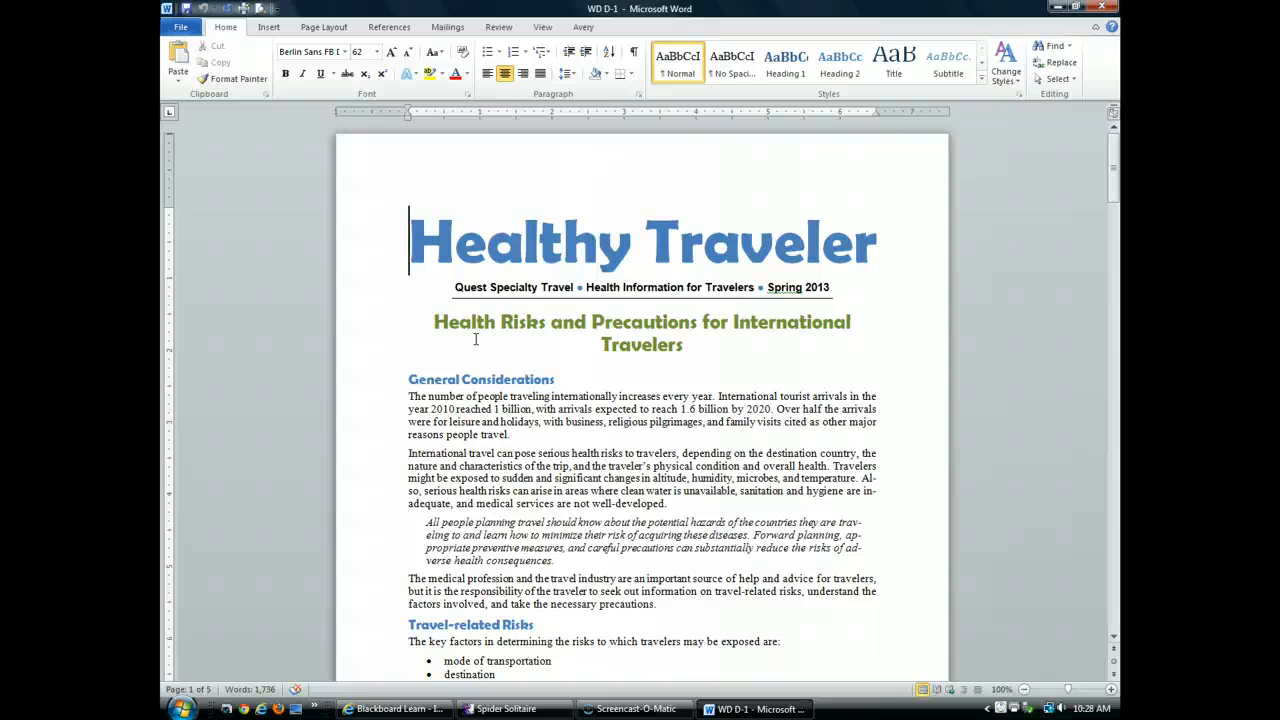
{"action": "left_click", "coordinate": [352, 328]}
{"action": "left_click_drag", "start_coordinate": [169, 205], "coordinate": [171, 165]}
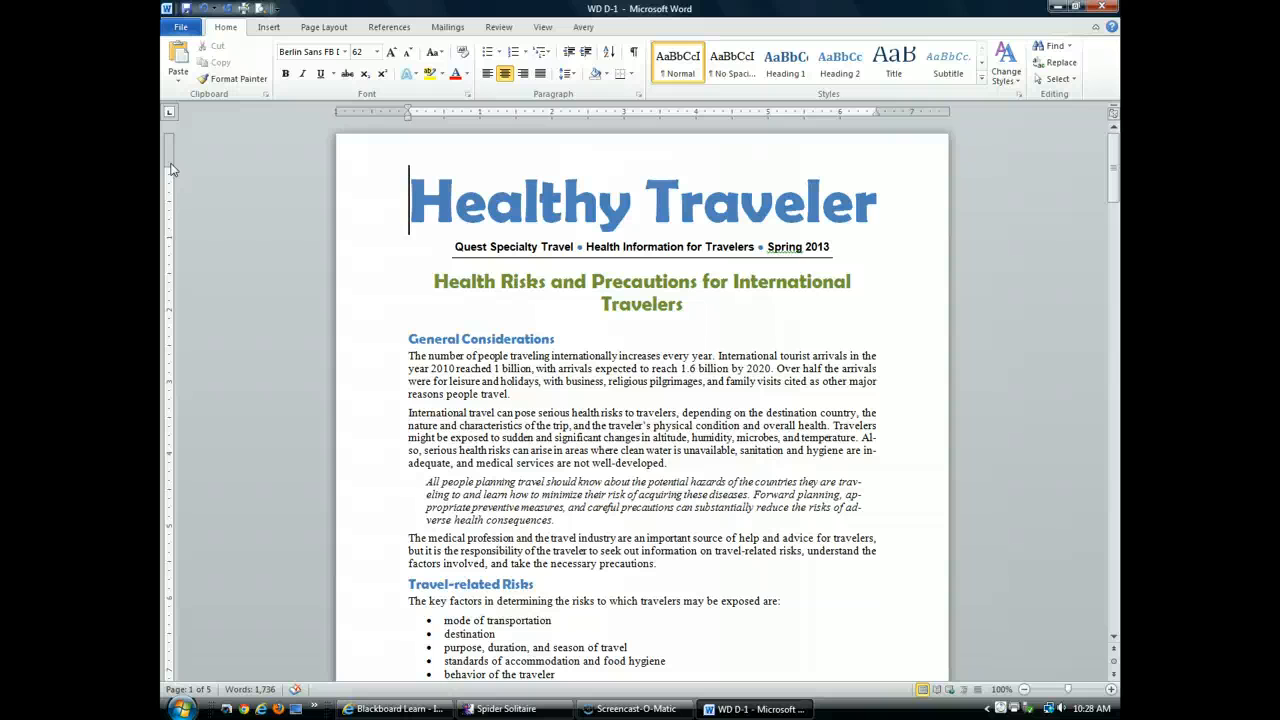
{"action": "left_click", "coordinate": [203, 14]}
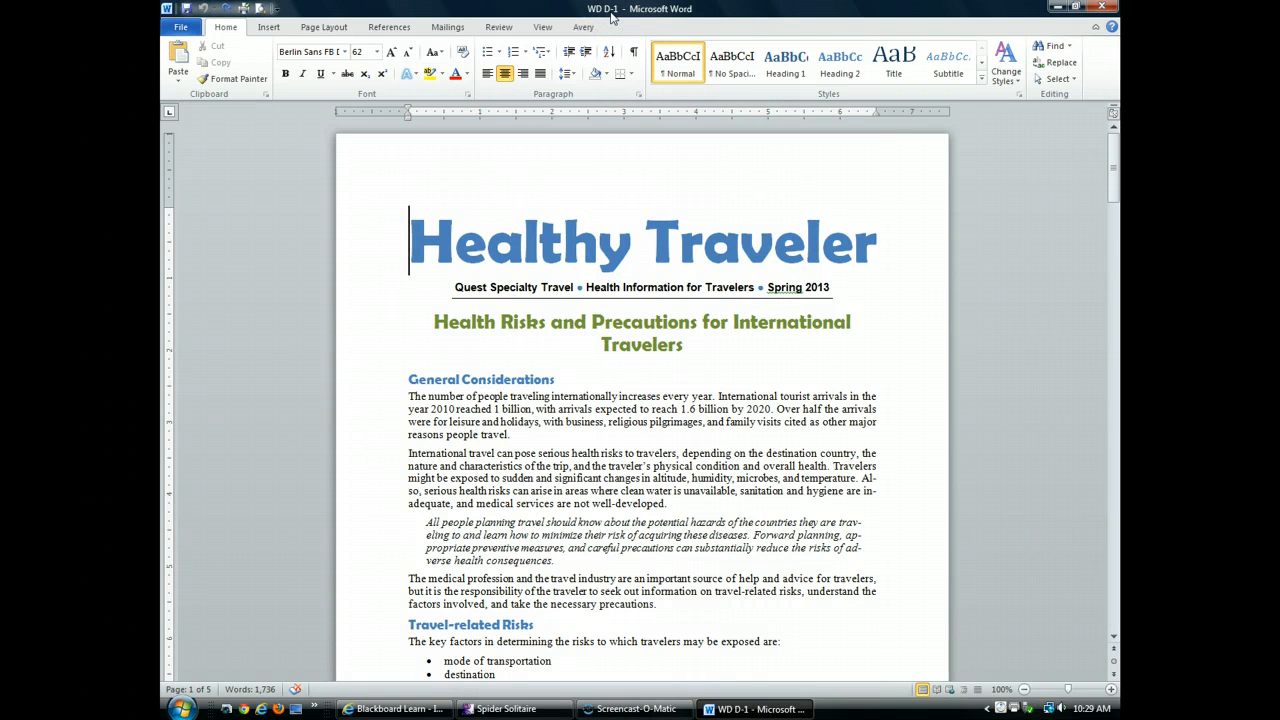
Step: Save a copy of the document as WD D-Healthy Traveler in the Computer Applications folder inside Work
{"action": "left_click", "coordinate": [179, 29]}
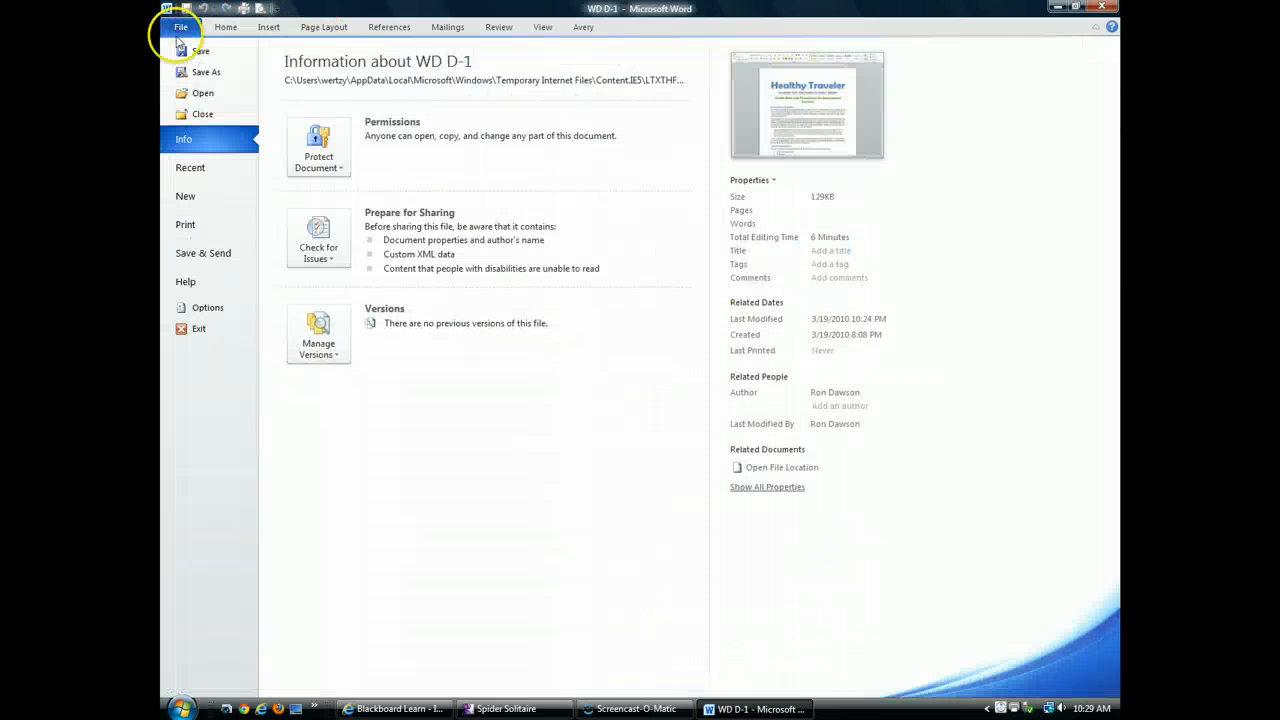
{"action": "left_click", "coordinate": [197, 71]}
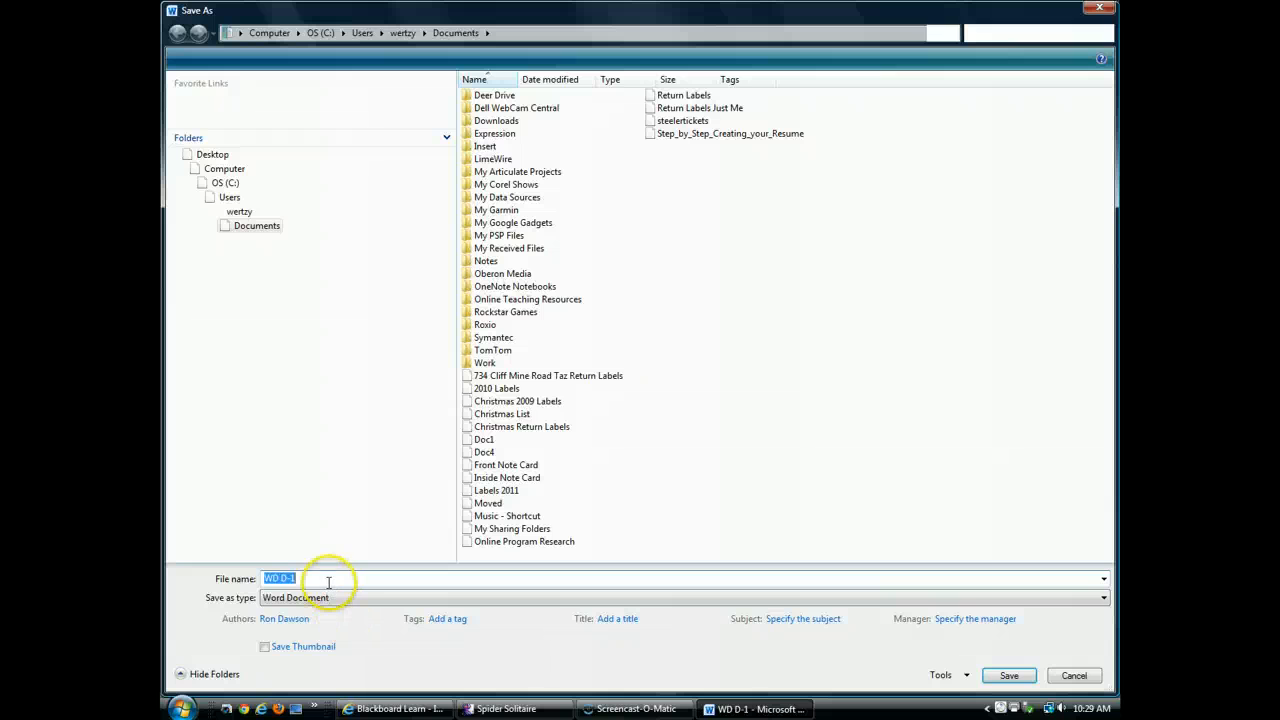
{"action": "left_click", "coordinate": [329, 583]}
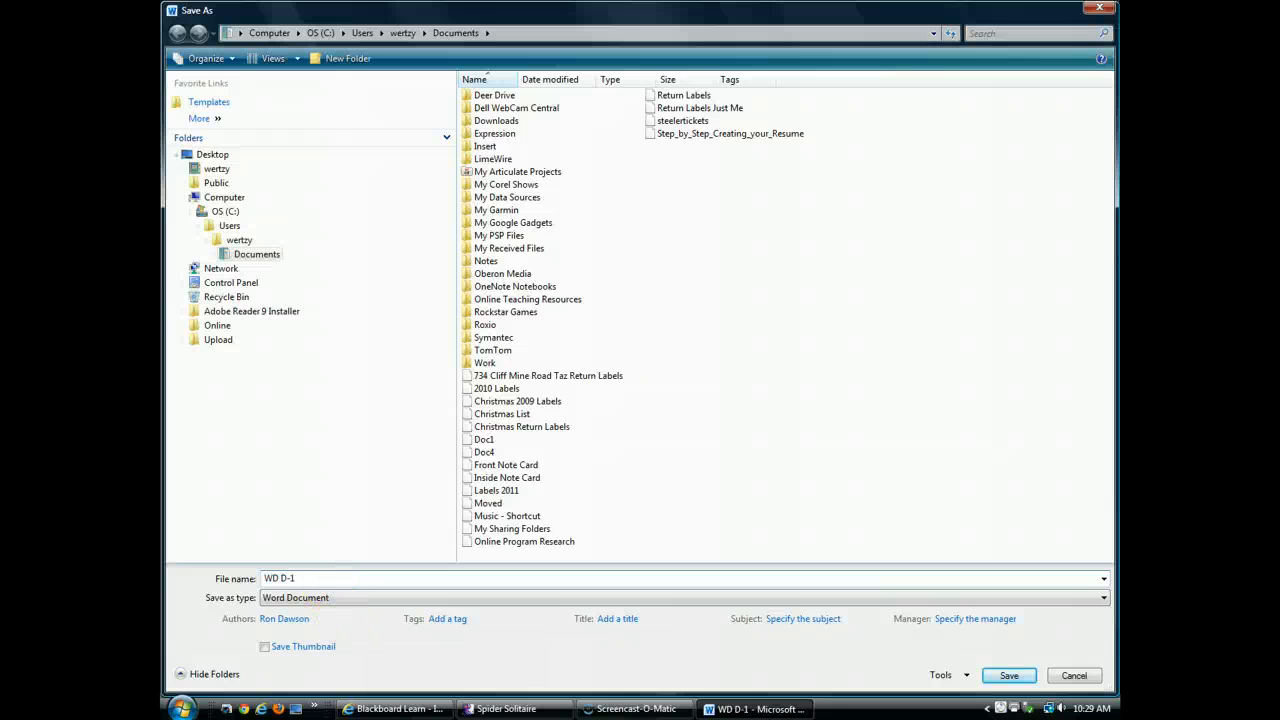
{"action": "key", "text": "BackSpace"}
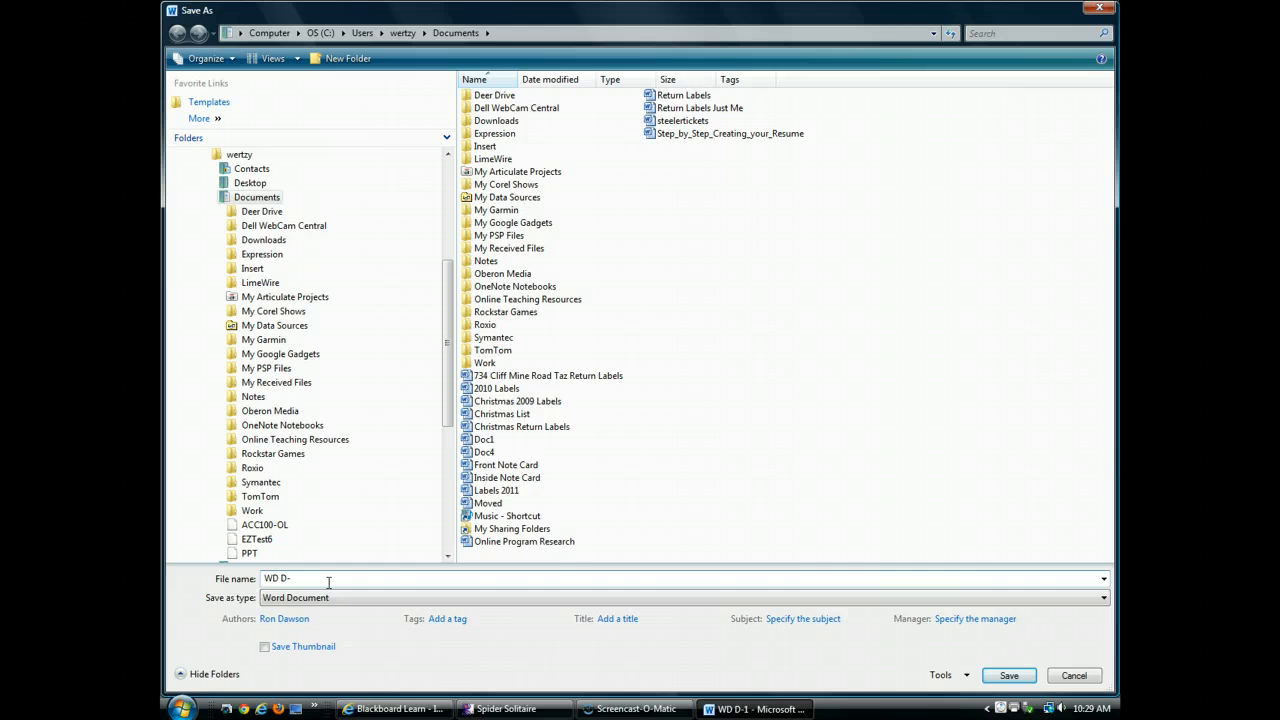
{"action": "type", "text": "Healthy Traveler"}
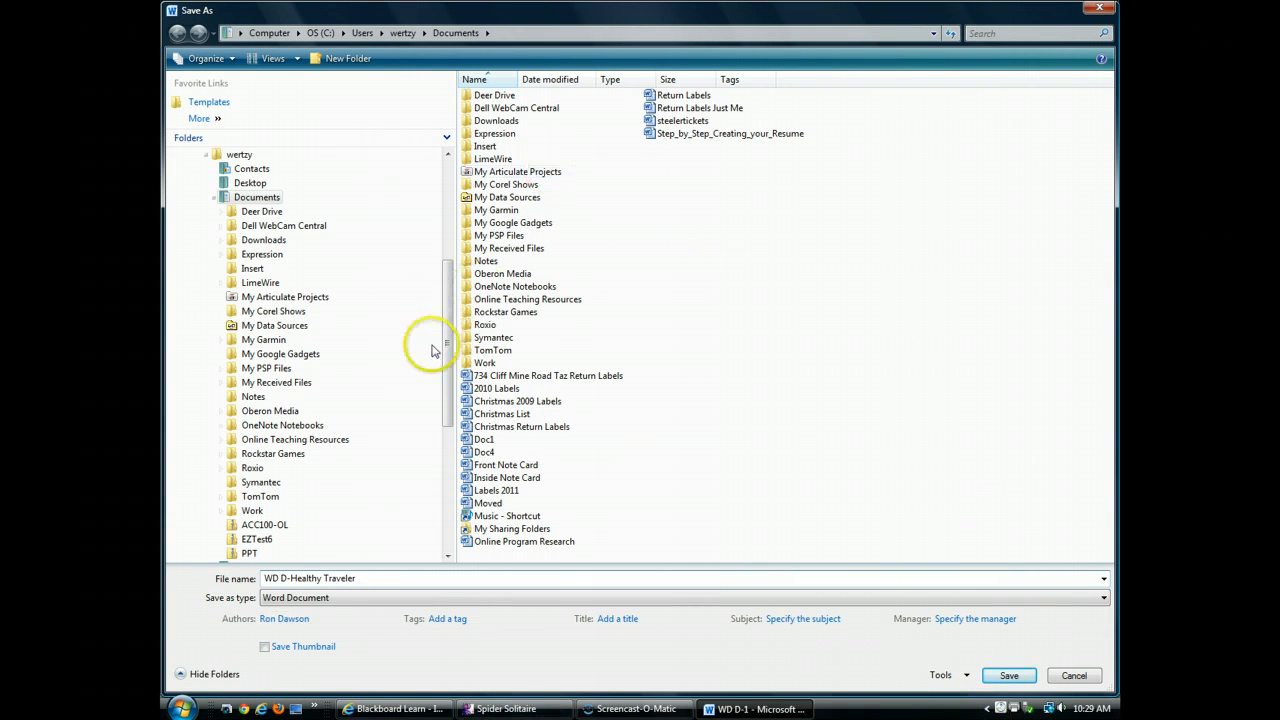
{"action": "left_click", "coordinate": [252, 511]}
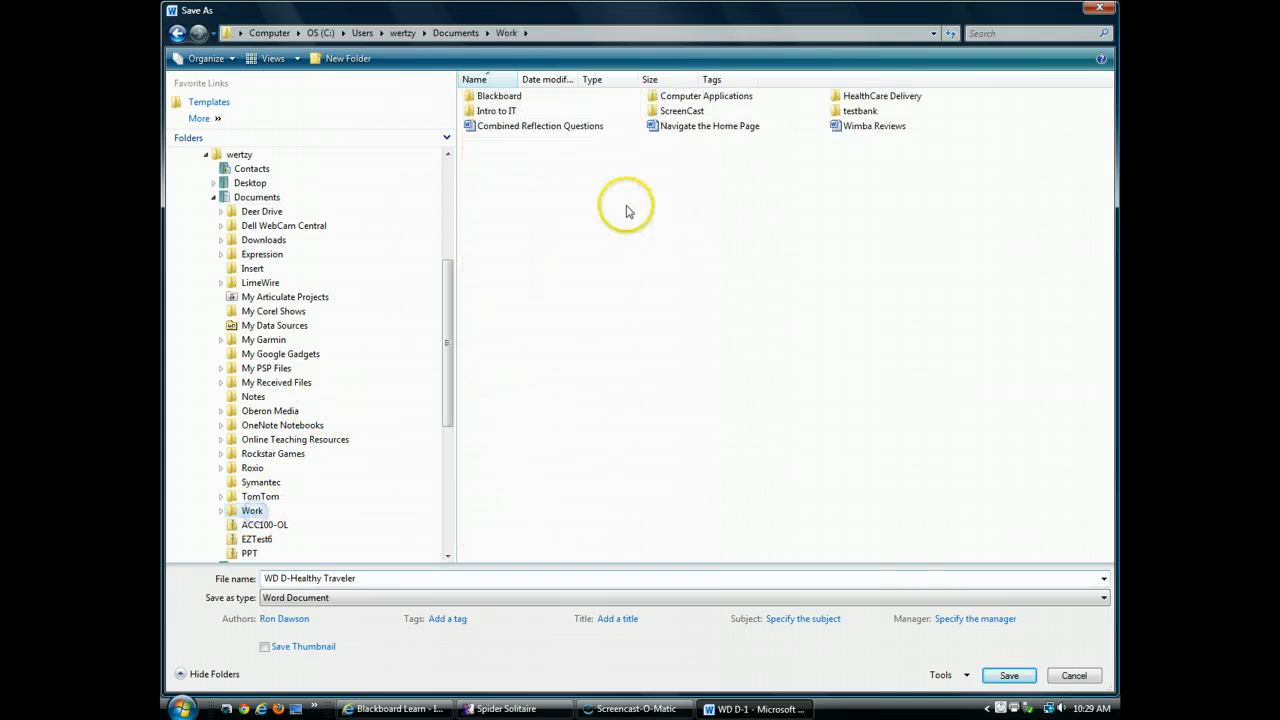
{"action": "double_click", "coordinate": [676, 96]}
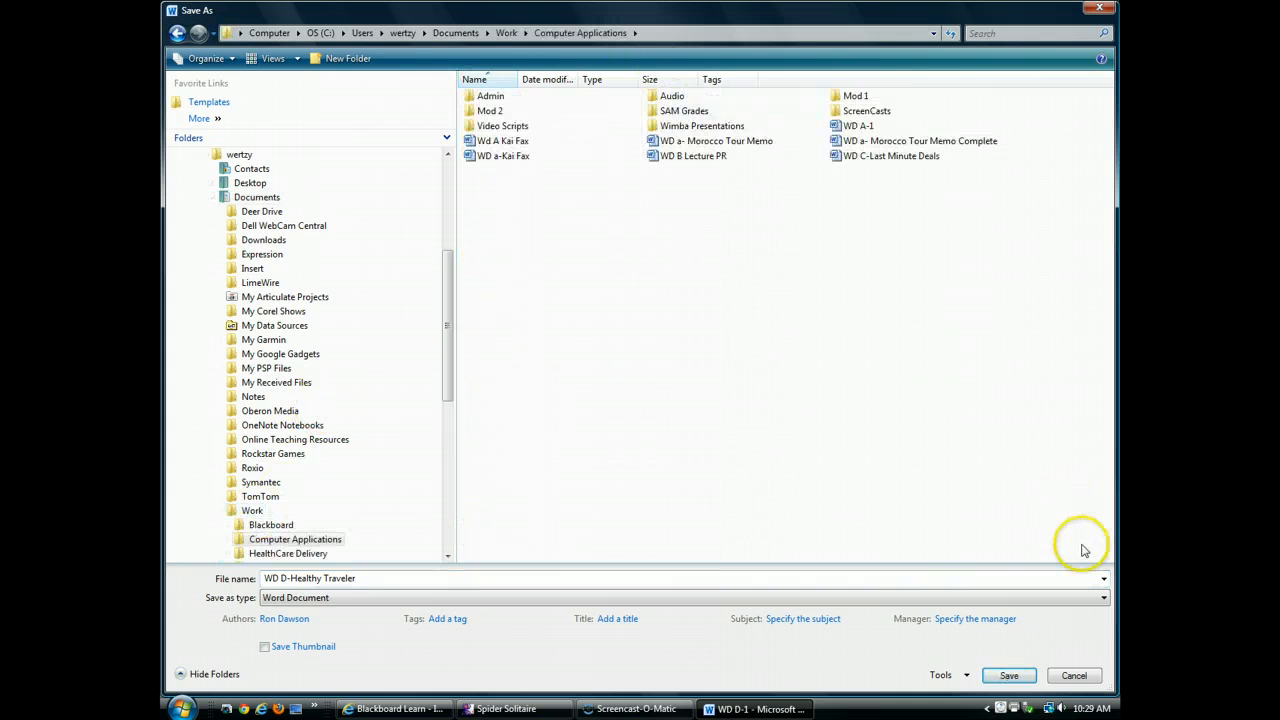
{"action": "left_click", "coordinate": [1009, 675]}
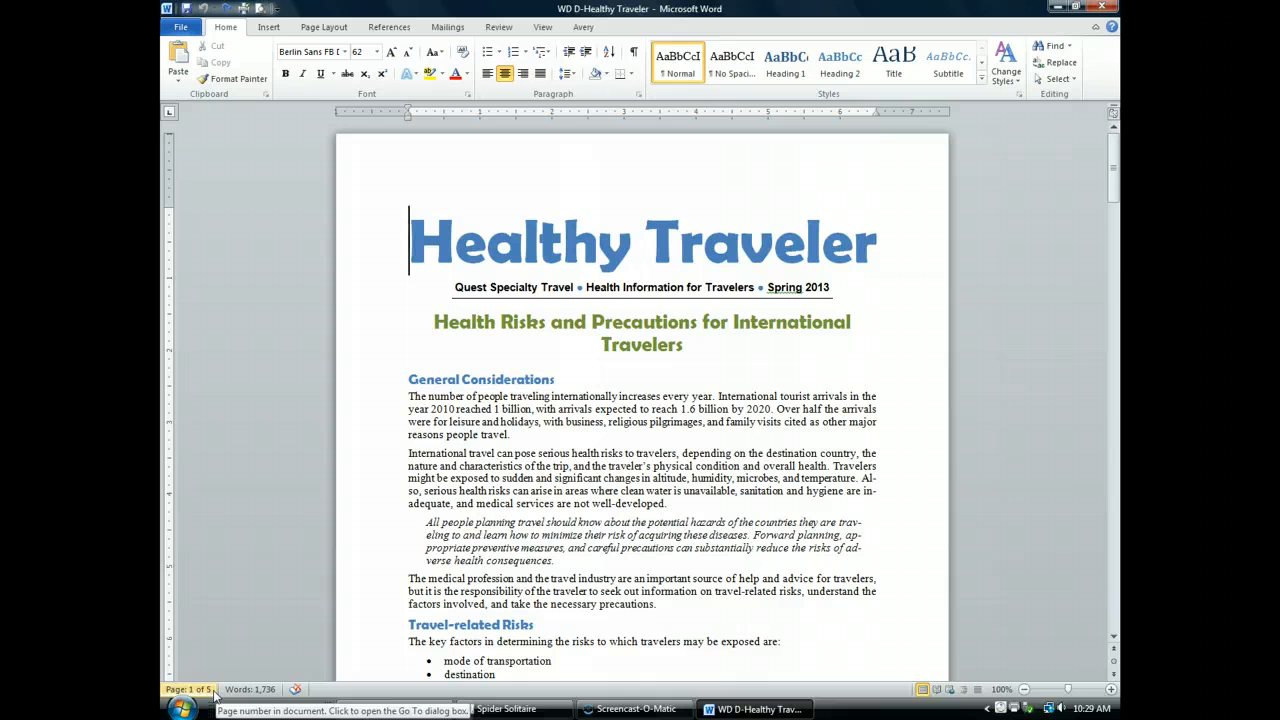
Step: Look through the document down to the Traveler's Checklist on the last page and return to its beginning
{"action": "scroll", "coordinate": [538, 461], "scroll_direction": "down", "scroll_amount": 2}
{"action": "scroll", "coordinate": [538, 461], "scroll_direction": "down", "scroll_amount": 5}
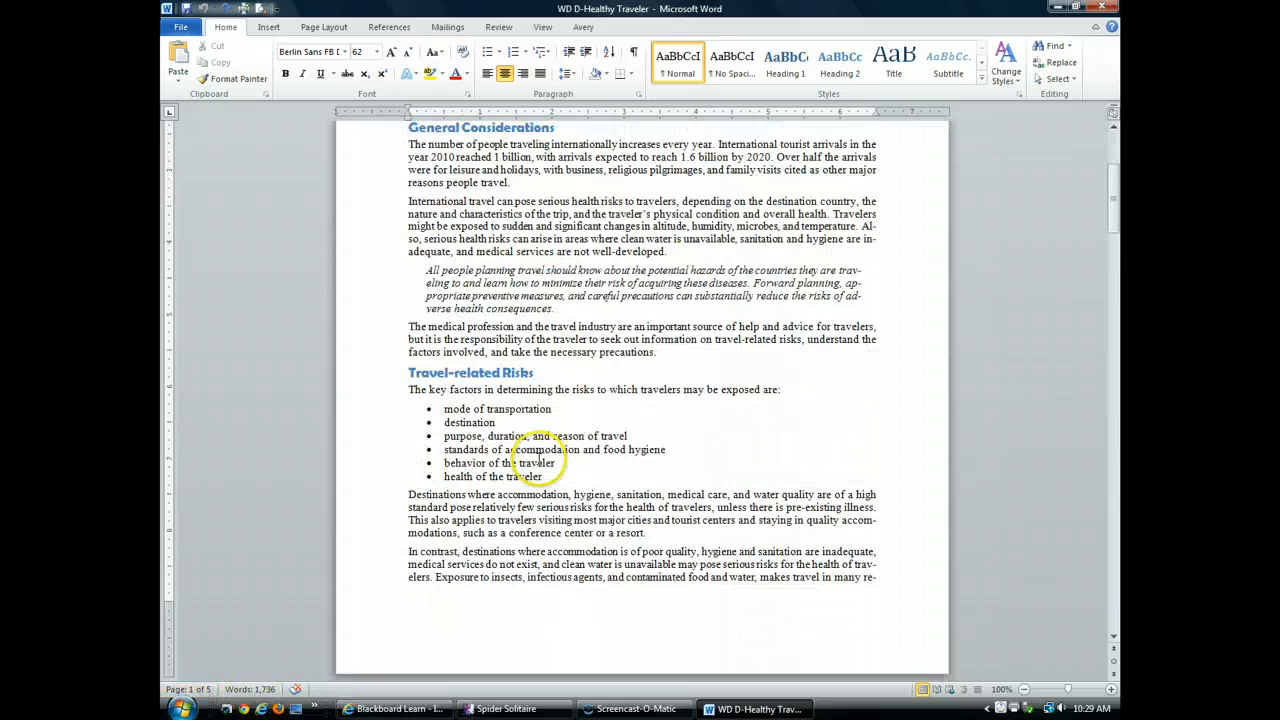
{"action": "left_click", "coordinate": [1113, 637]}
{"action": "left_click_drag", "start_coordinate": [1113, 637], "coordinate": [1113, 640]}
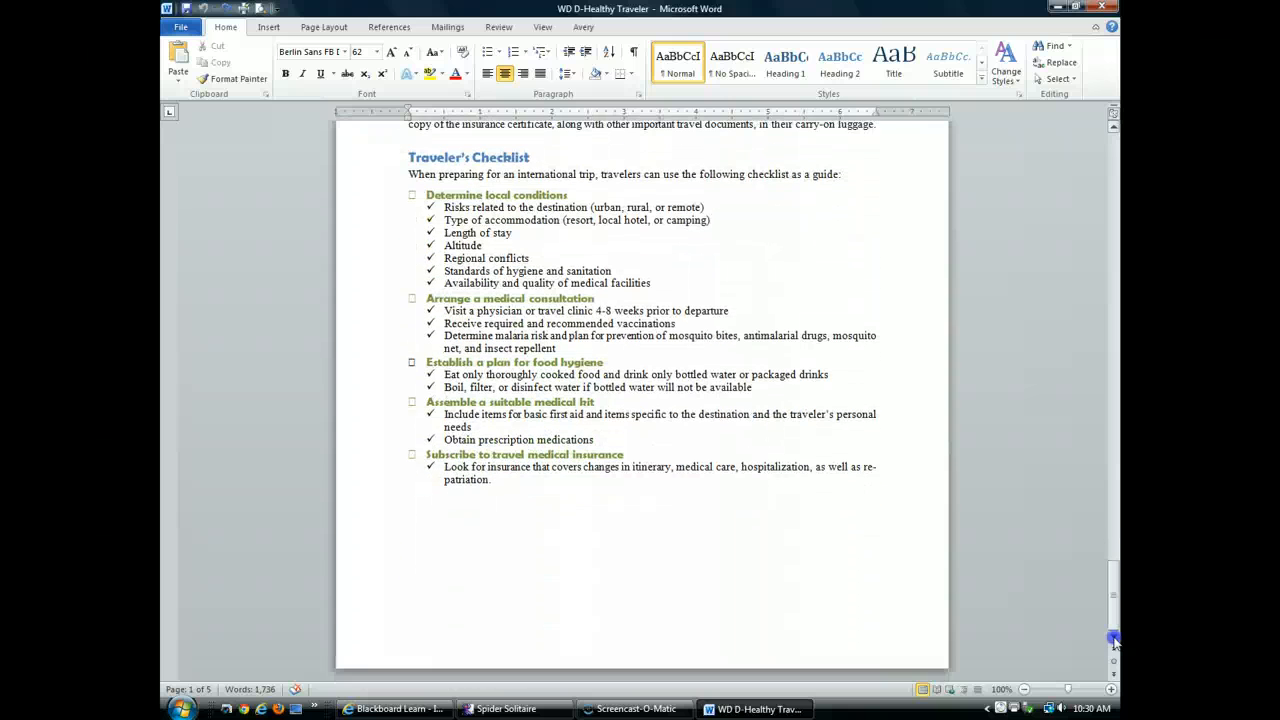
{"action": "left_click", "coordinate": [573, 618]}
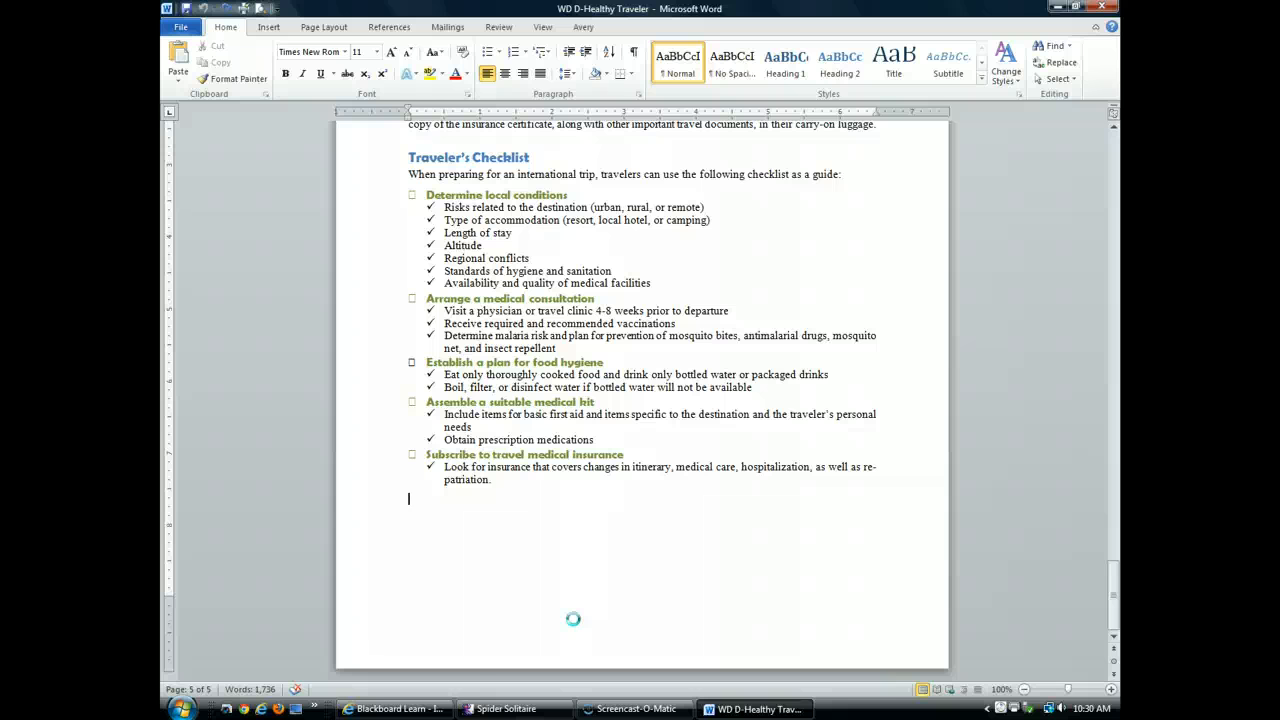
{"action": "key", "text": "ctrl+Home"}
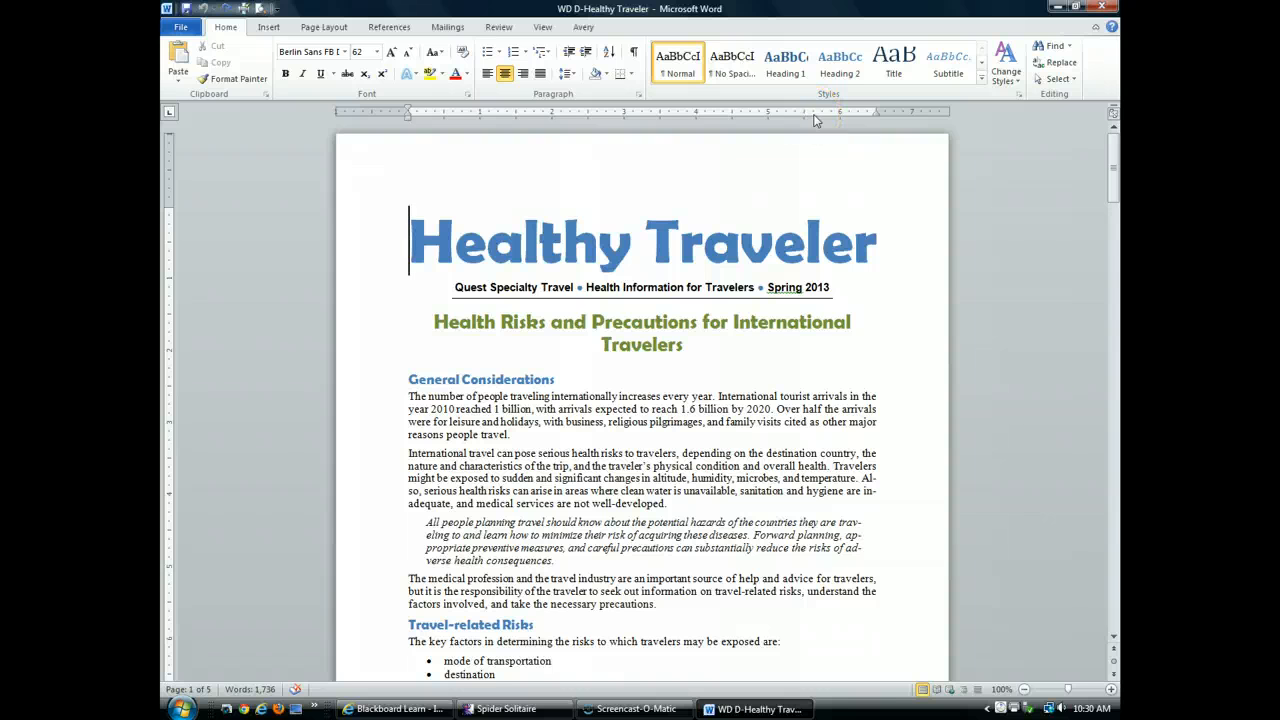
Step: Set custom page margins of 0.7" for the top and left sides
{"action": "left_click", "coordinate": [324, 28]}
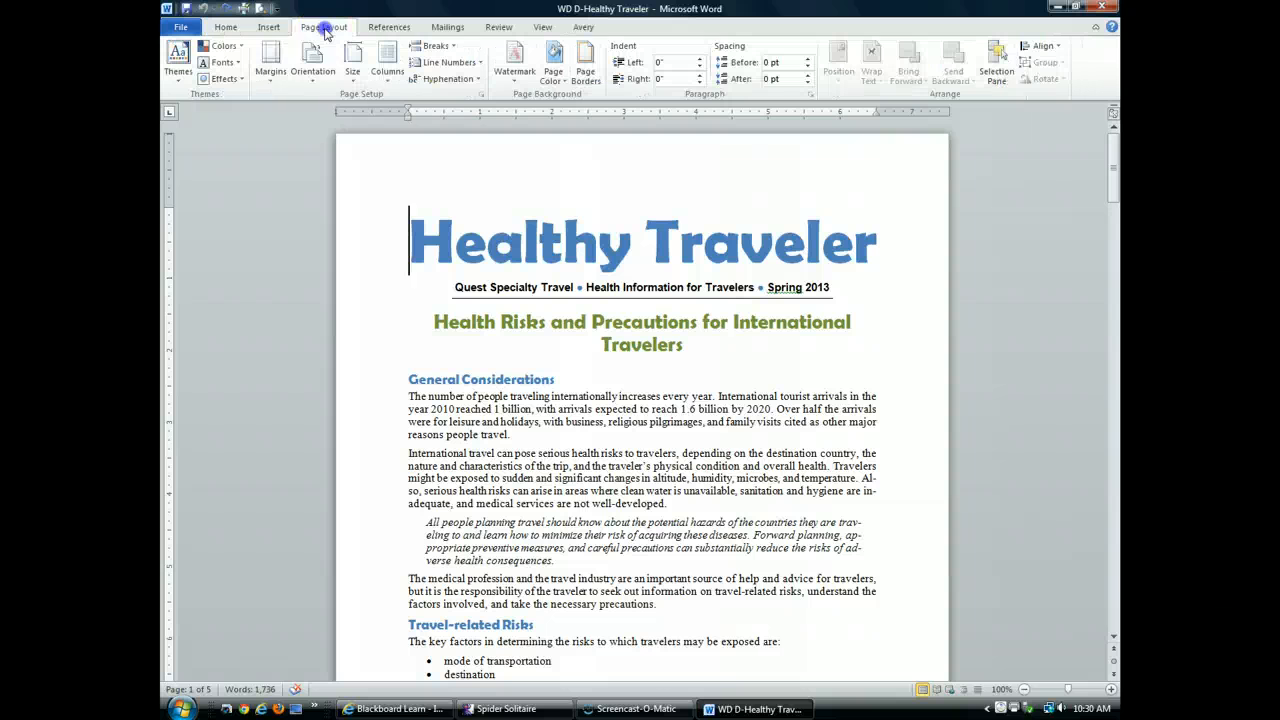
{"action": "left_click", "coordinate": [272, 82]}
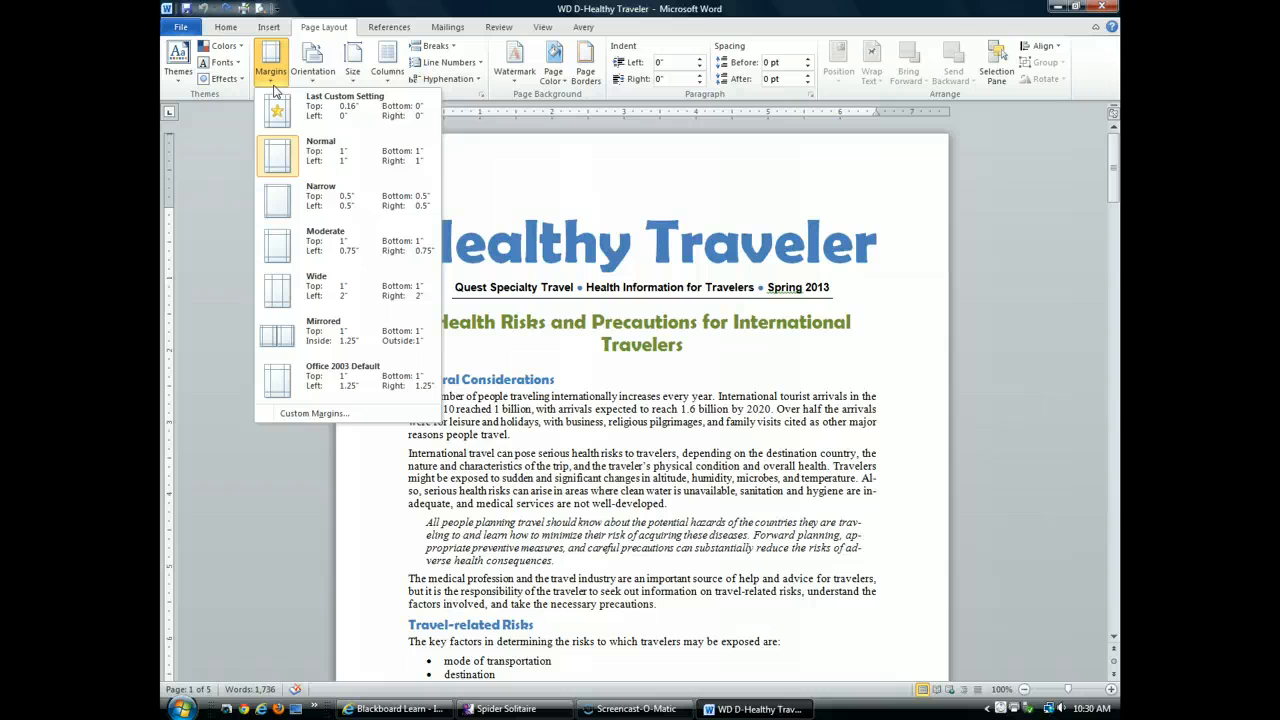
{"action": "left_click", "coordinate": [308, 252]}
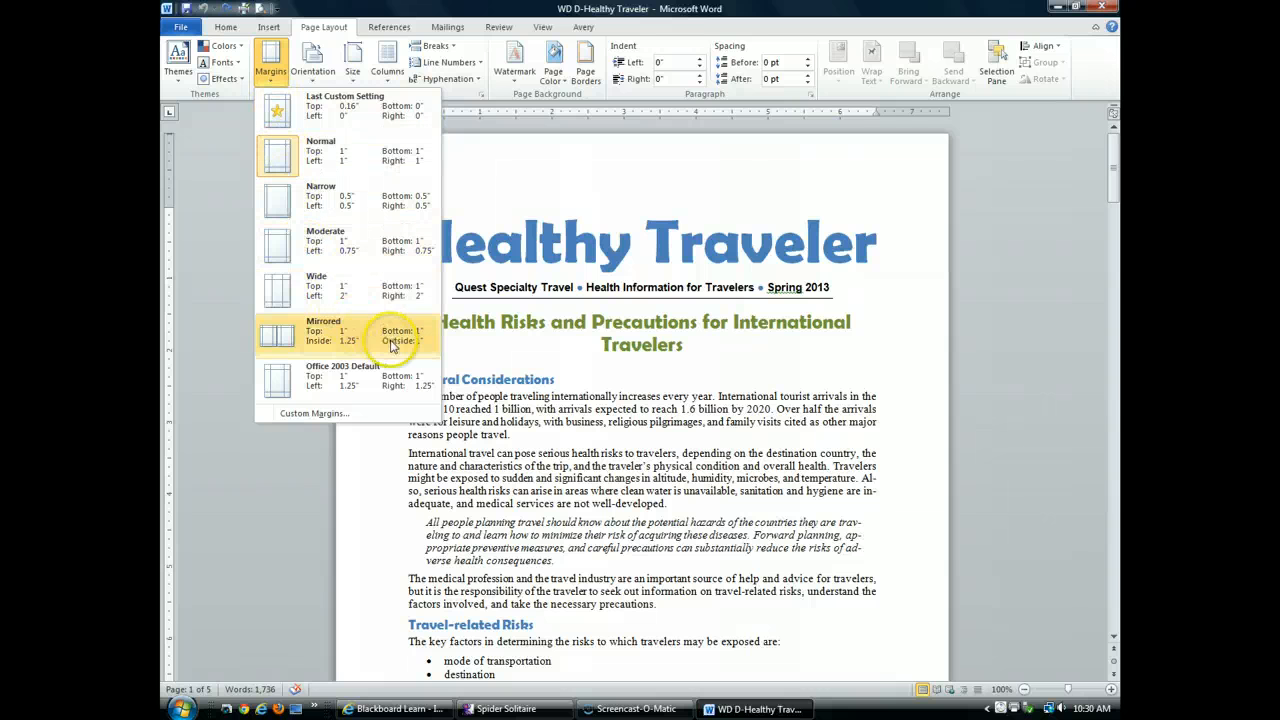
{"action": "left_click", "coordinate": [395, 418]}
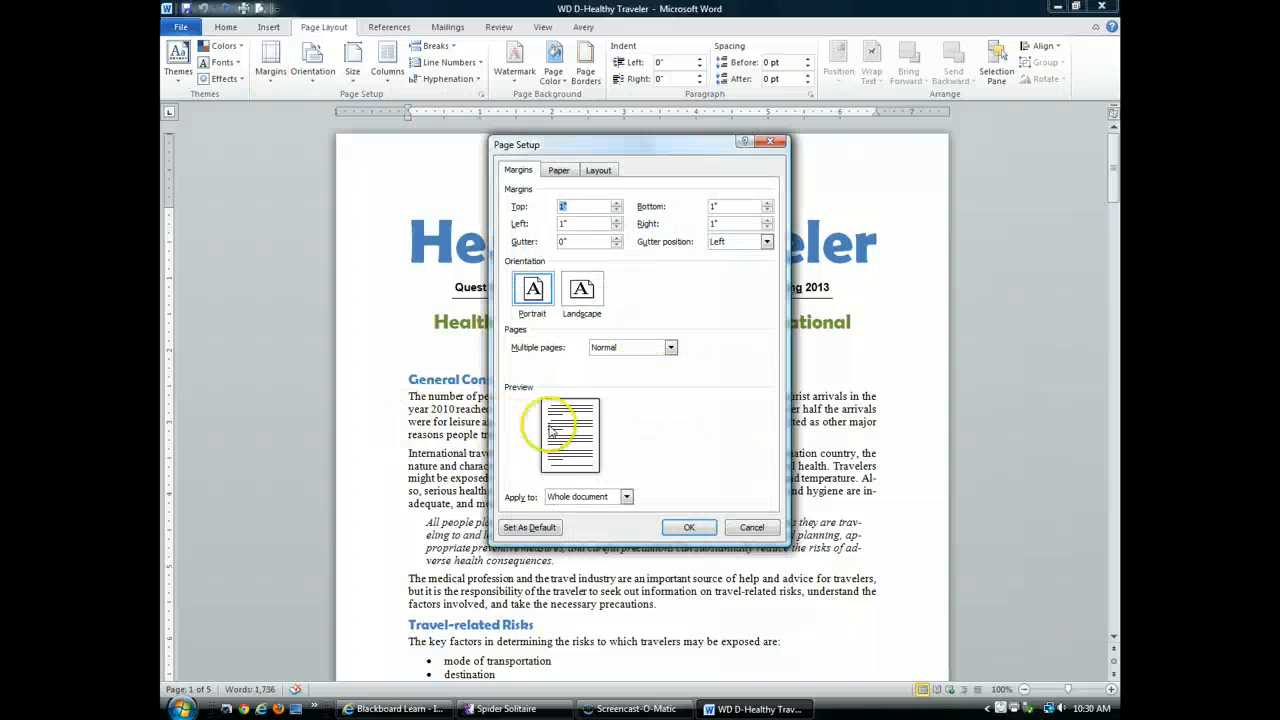
{"action": "left_click", "coordinate": [593, 206]}
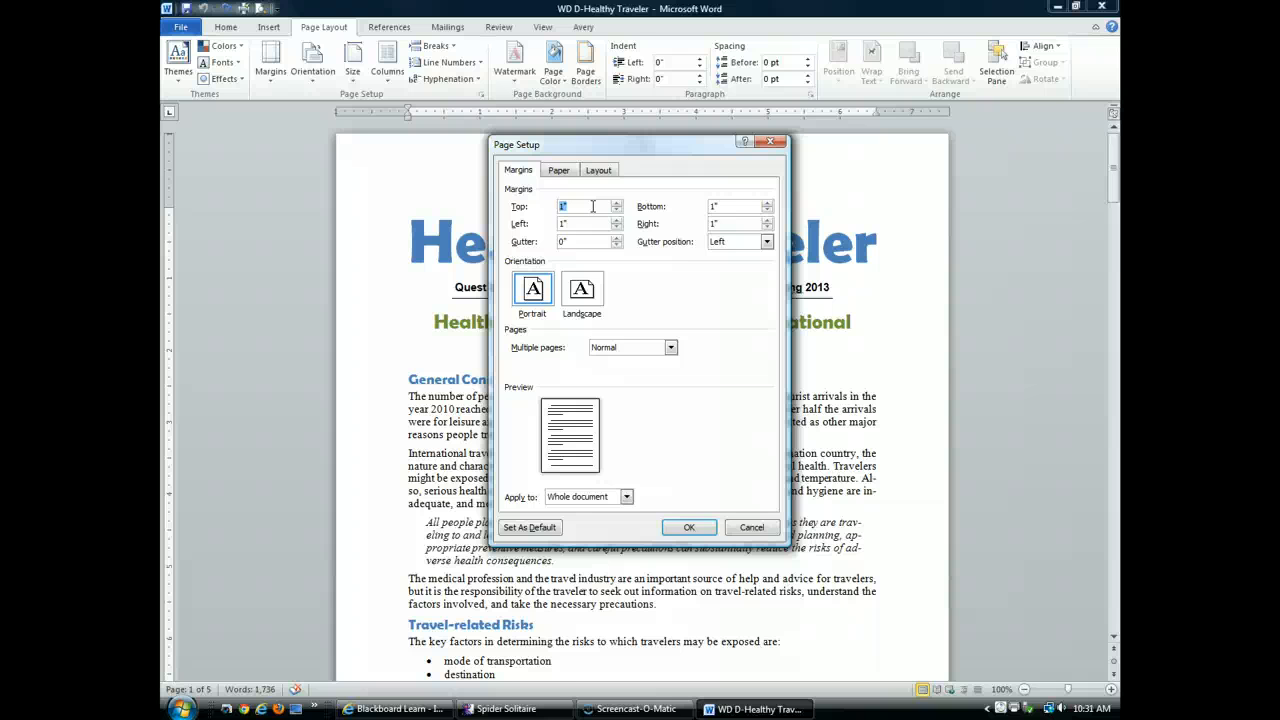
{"action": "double_click", "coordinate": [580, 206]}
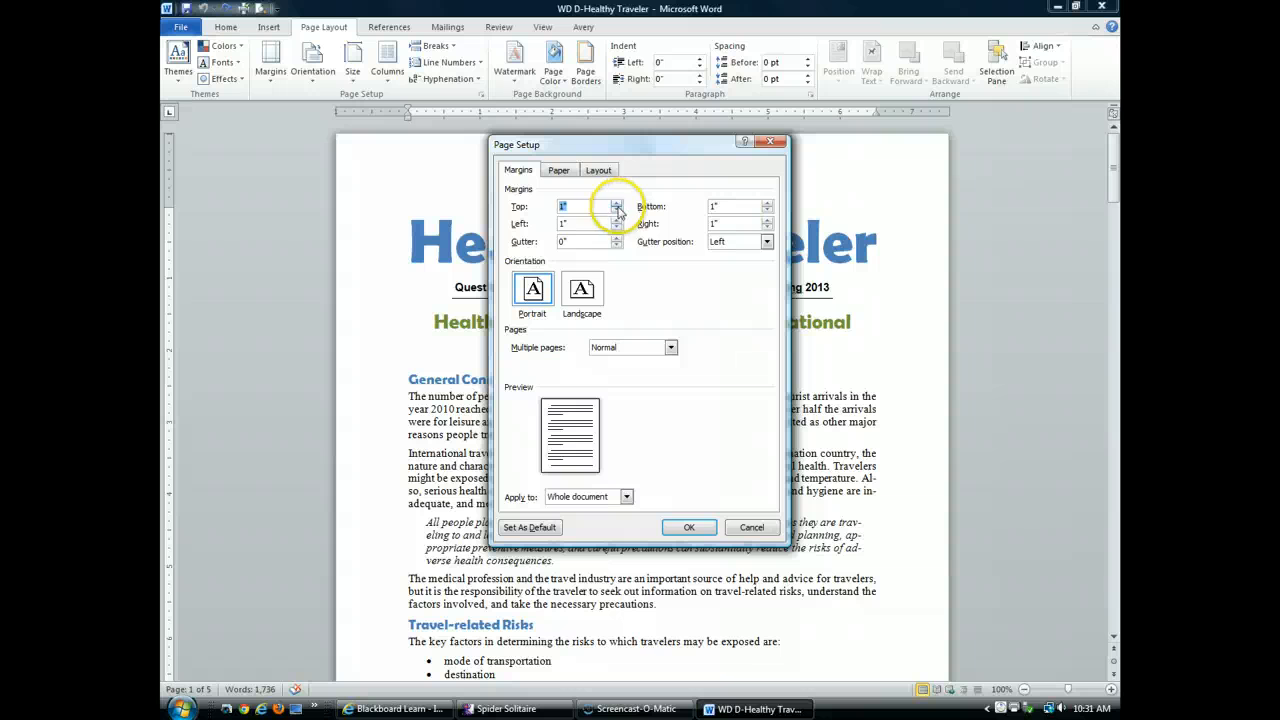
{"action": "left_click", "coordinate": [617, 211]}
{"action": "left_click", "coordinate": [617, 211]}
{"action": "left_click", "coordinate": [617, 211]}
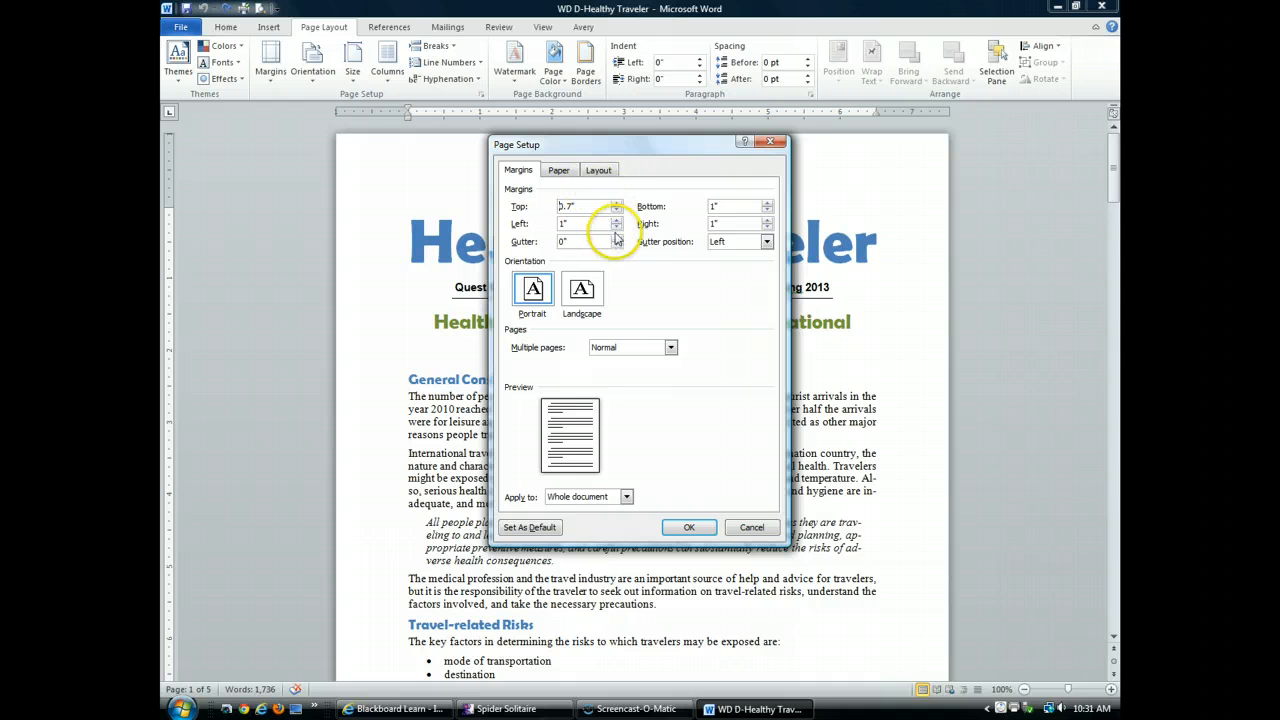
{"action": "left_click", "coordinate": [617, 228]}
{"action": "left_click", "coordinate": [617, 228]}
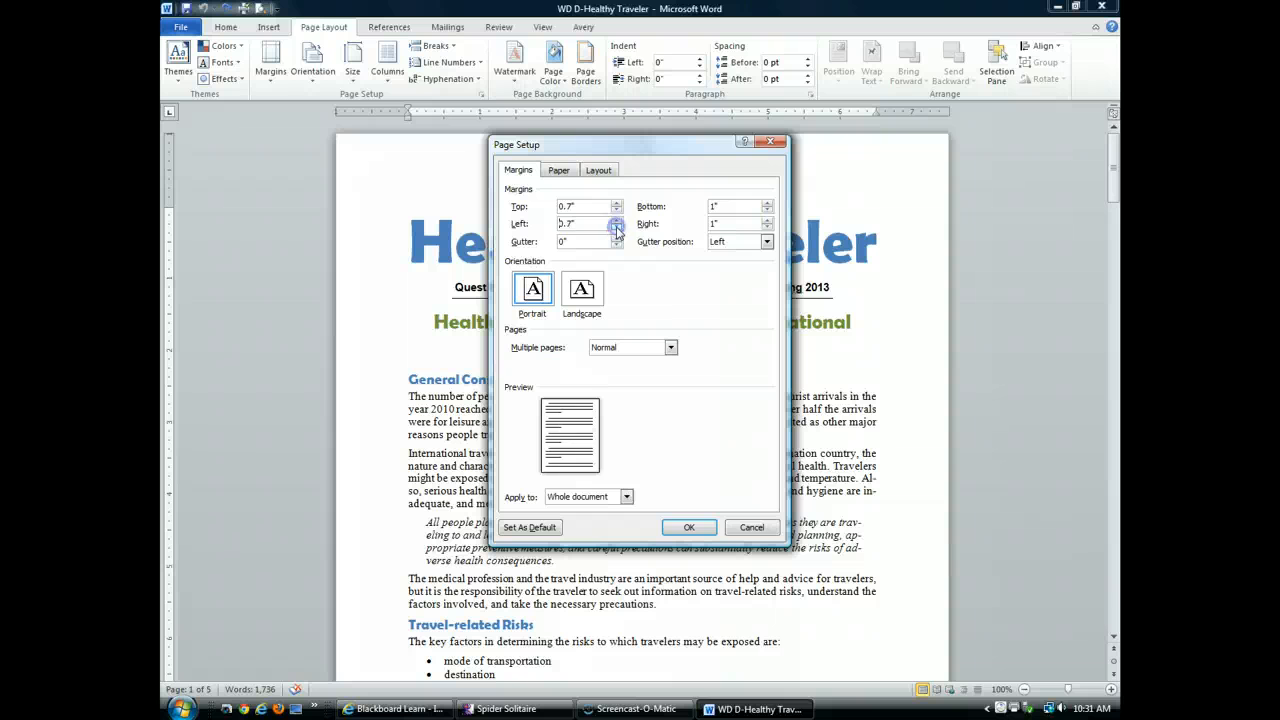
{"action": "left_click", "coordinate": [617, 228]}
Step: Set the bottom and right margins to 0.7" for the whole document and save the file
{"action": "key", "text": "Tab"}
{"action": "key", "text": "Tab"}
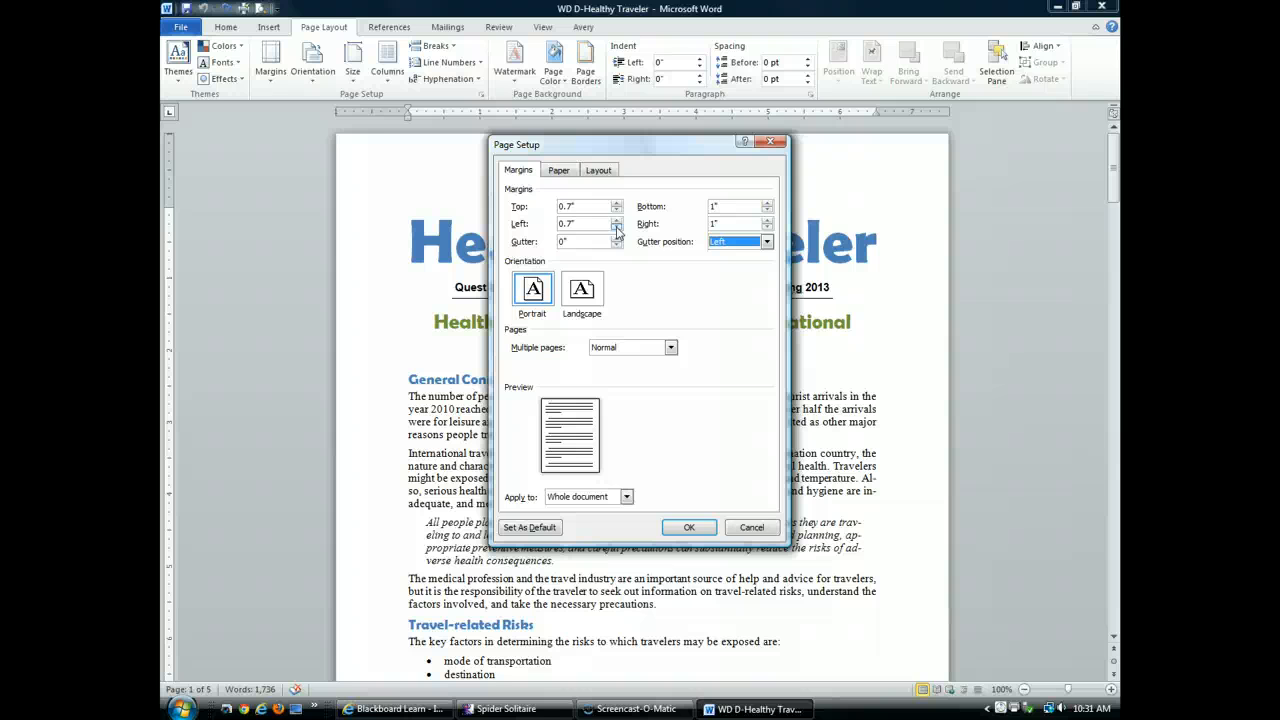
{"action": "key", "text": "shift+Tab"}
{"action": "key", "text": "shift+Tab"}
{"action": "key", "text": "shift+Tab"}
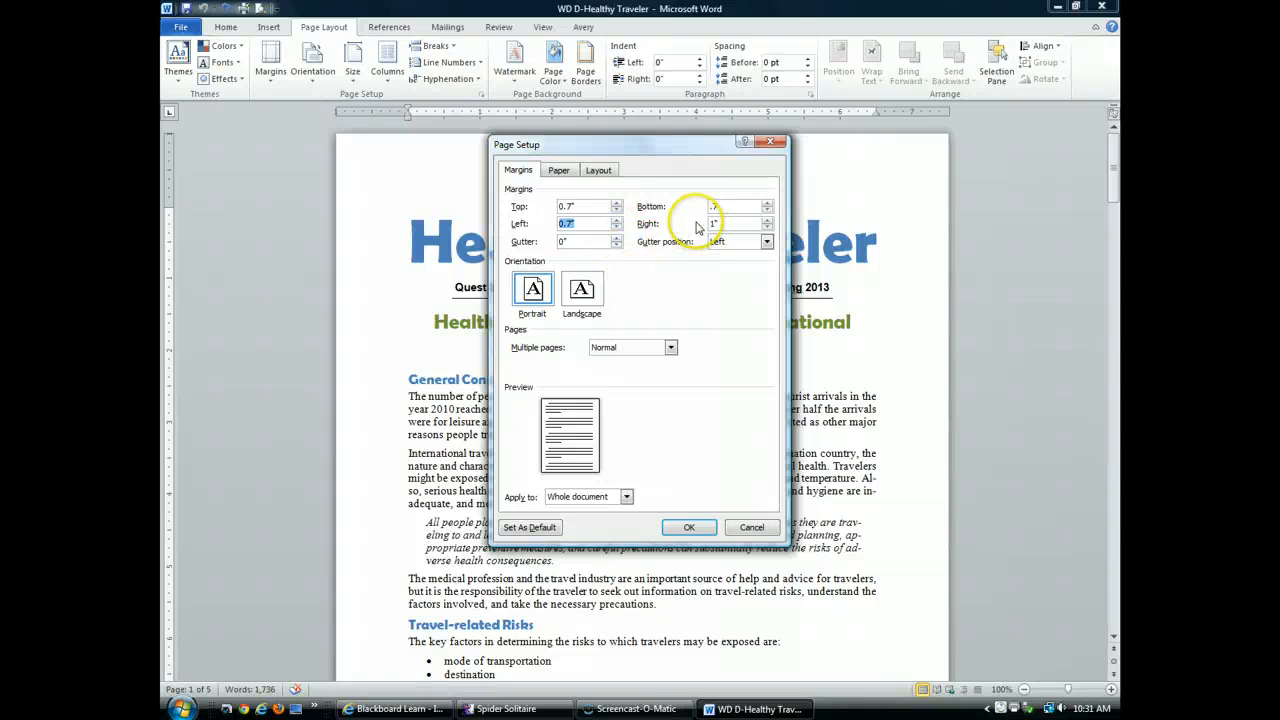
{"action": "key", "text": "Tab"}
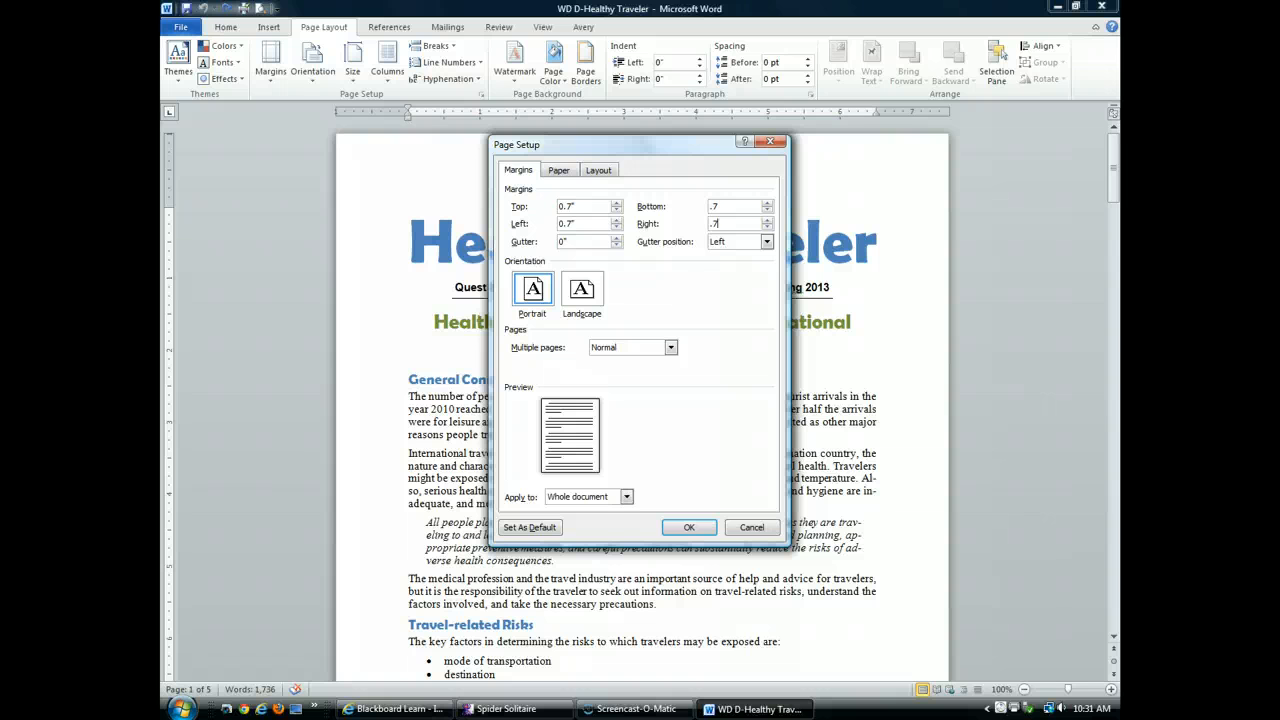
{"action": "left_click", "coordinate": [686, 533]}
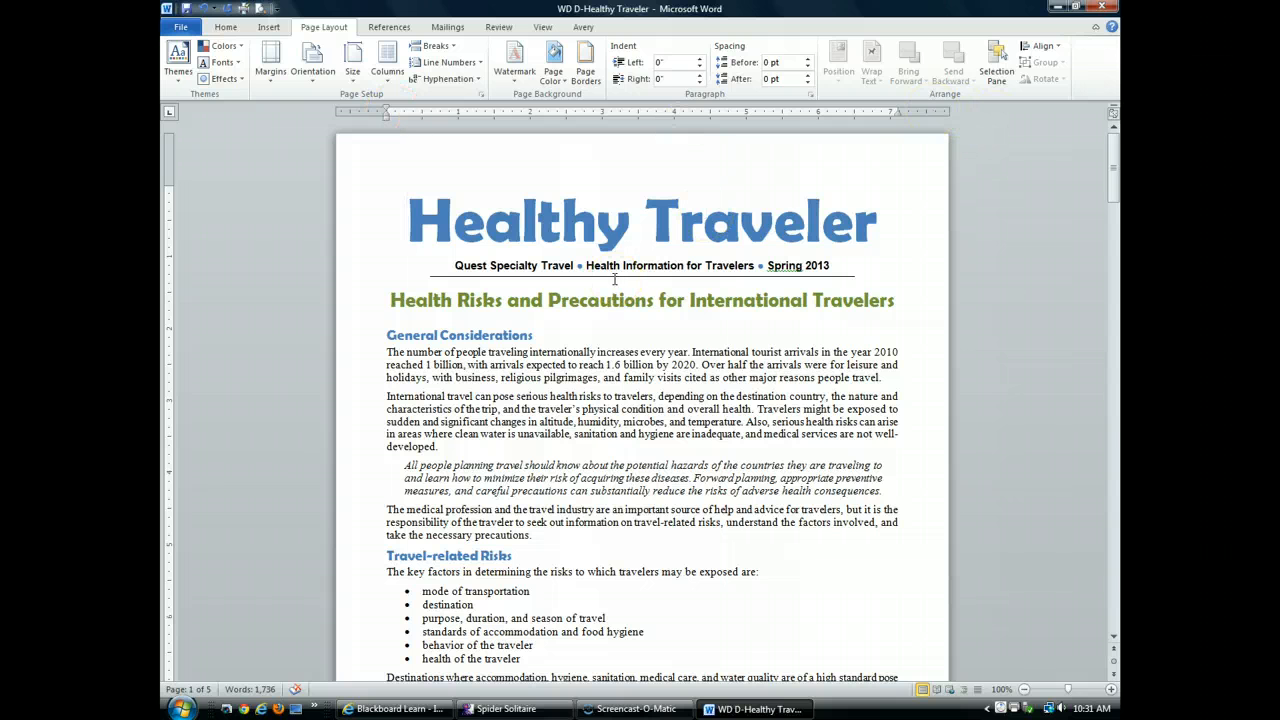
{"action": "left_click", "coordinate": [186, 8]}
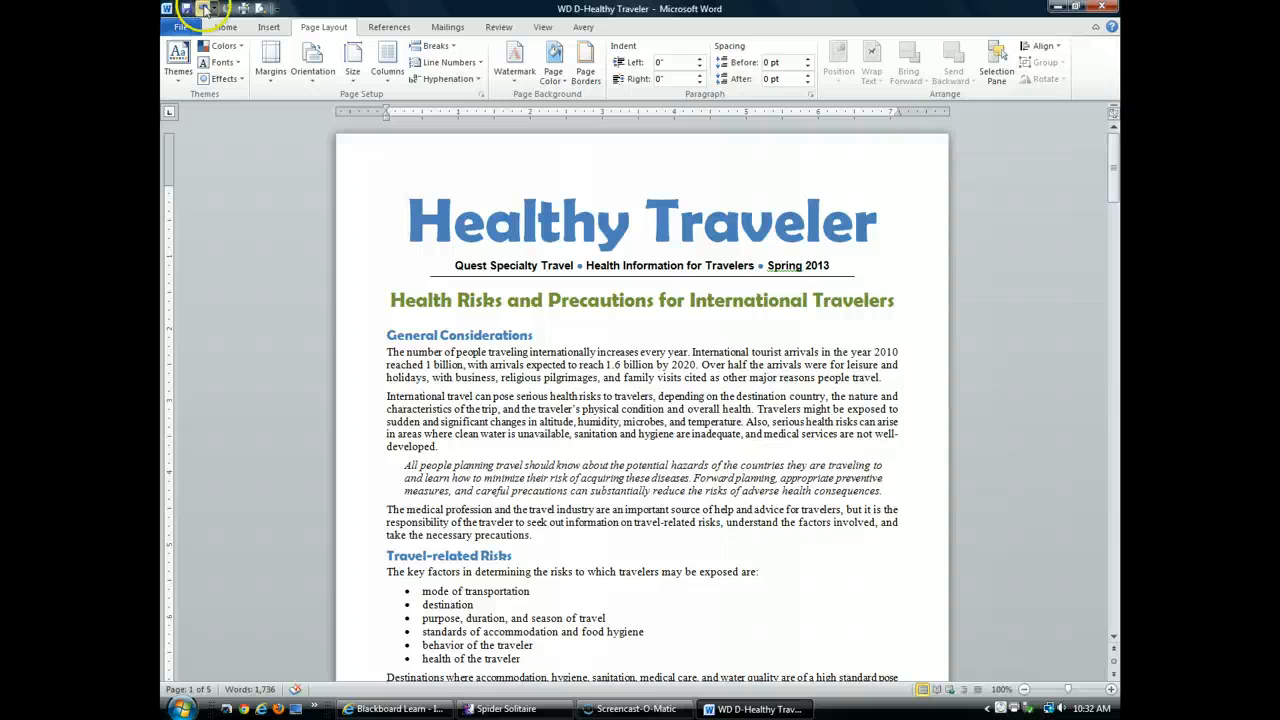
Step: Display two pages side by side and examine the layout of every page, returning to the first one
{"action": "left_click", "coordinate": [542, 27]}
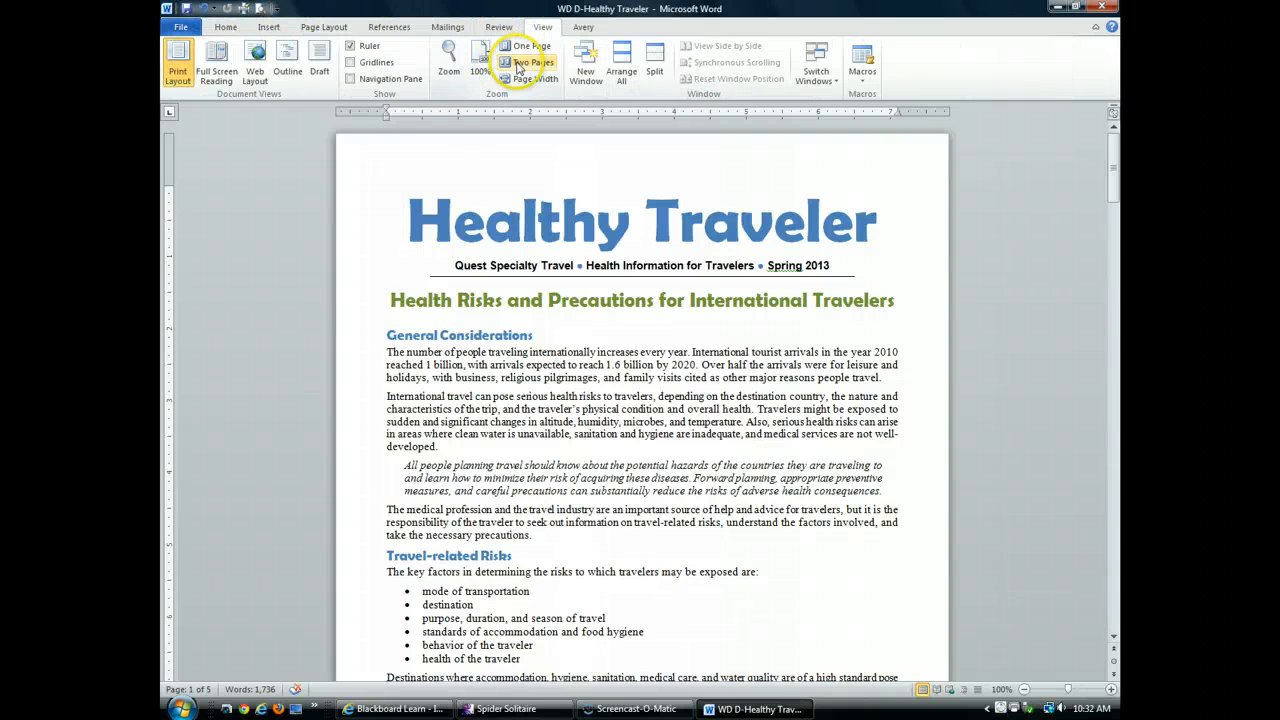
{"action": "left_click", "coordinate": [518, 64]}
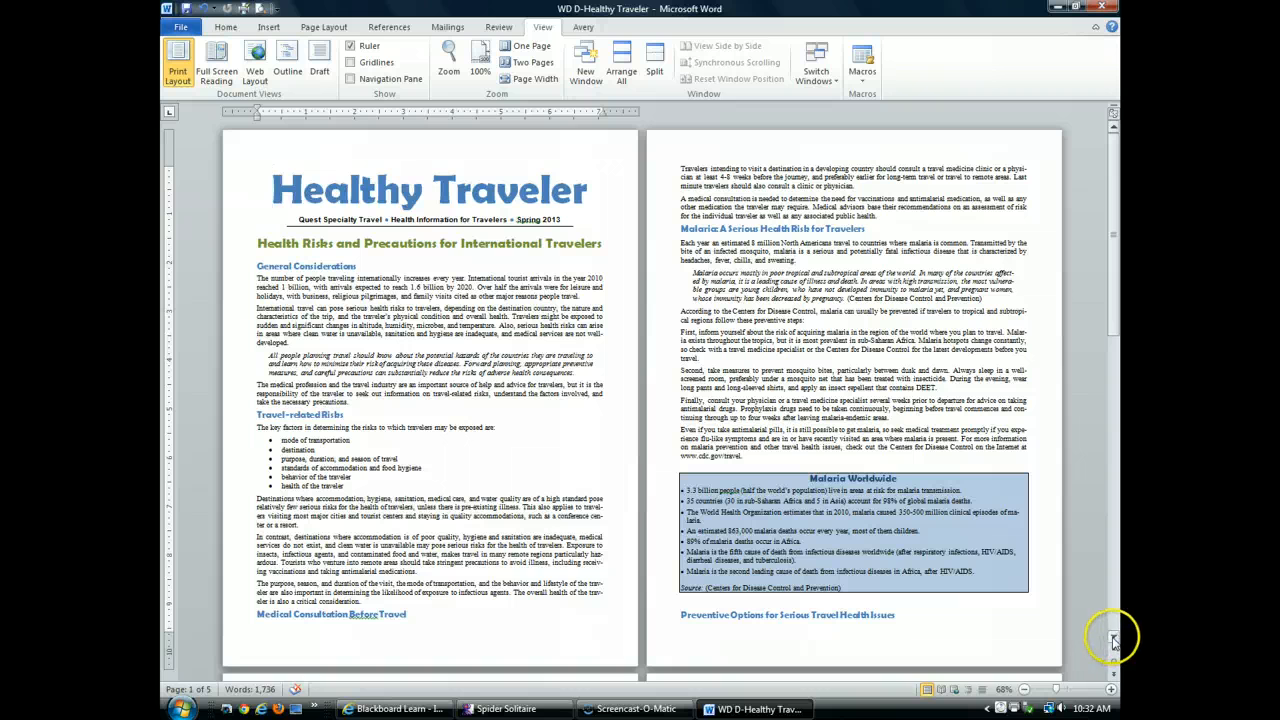
{"action": "left_click", "coordinate": [1113, 637]}
{"action": "left_click", "coordinate": [1113, 637]}
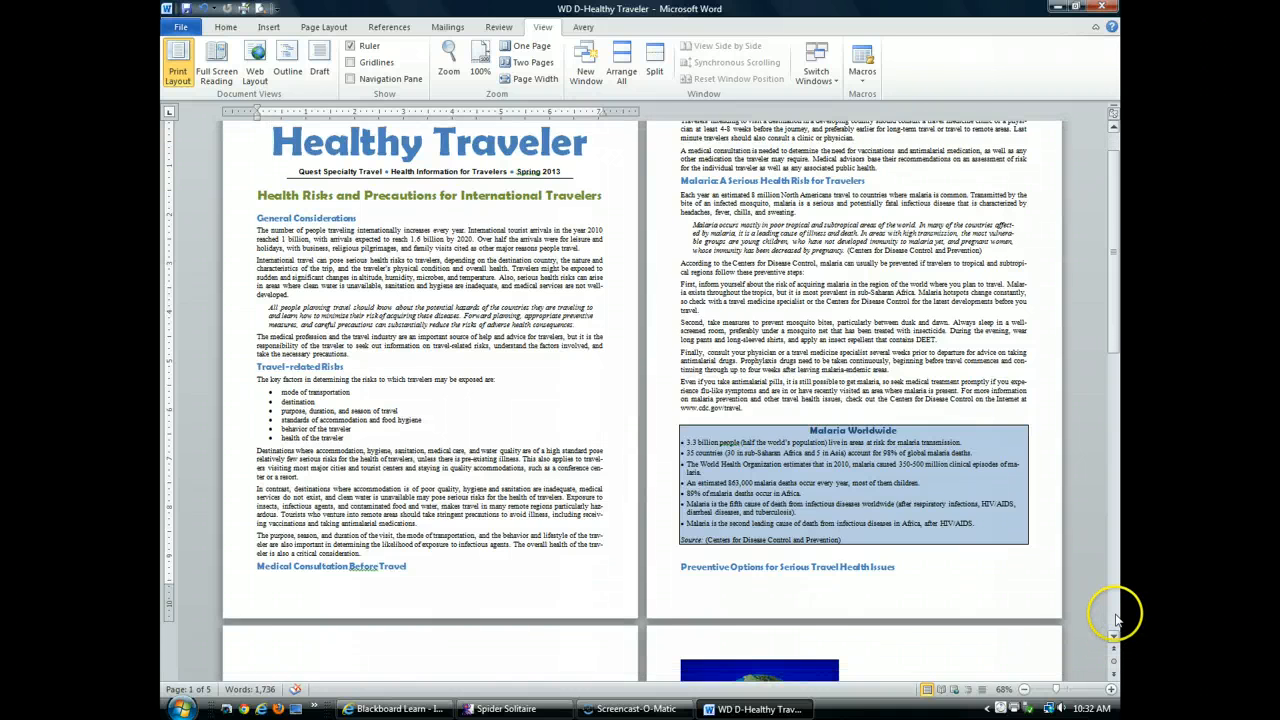
{"action": "left_click", "coordinate": [1117, 612]}
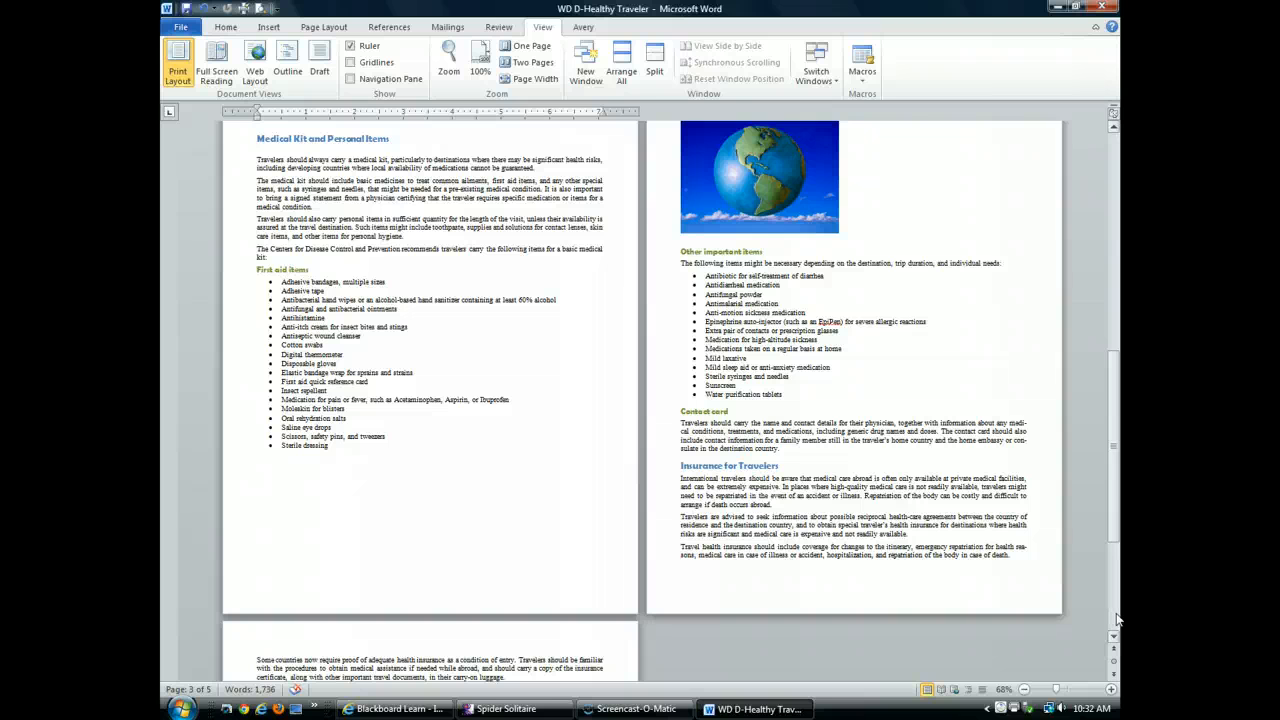
{"action": "left_click", "coordinate": [1117, 620]}
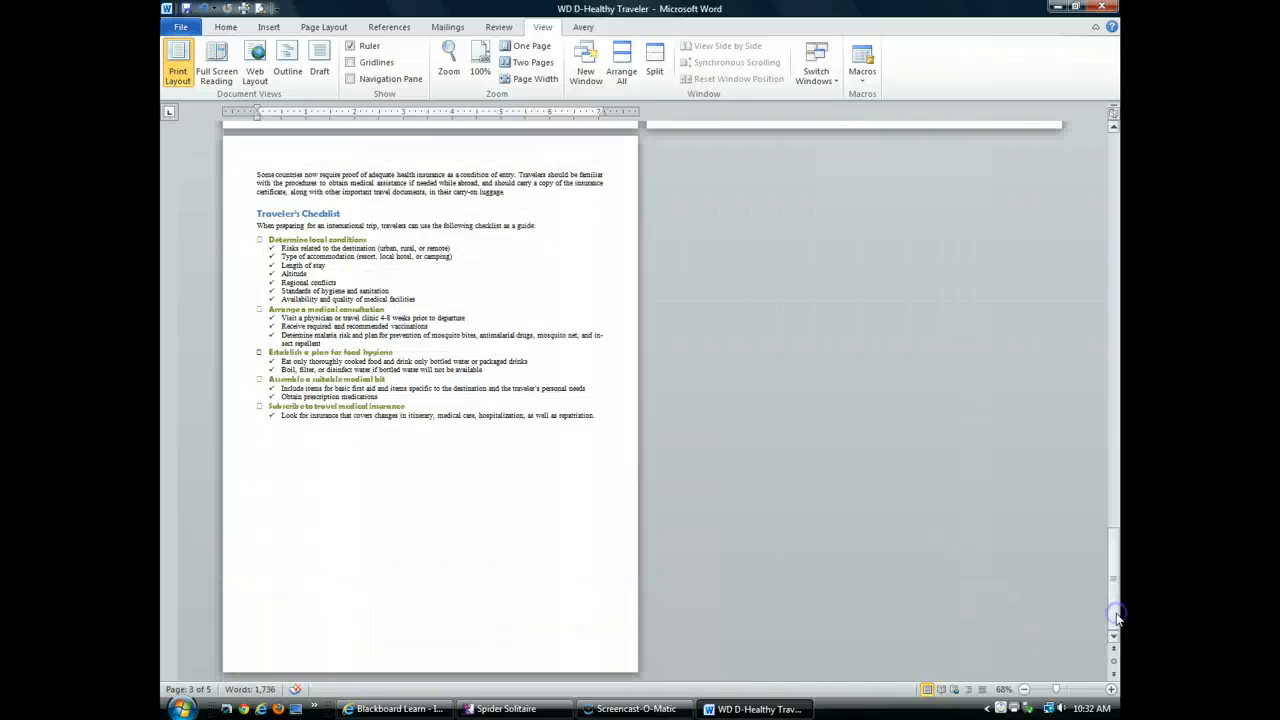
{"action": "left_click", "coordinate": [1118, 604]}
{"action": "left_click_drag", "start_coordinate": [1113, 578], "coordinate": [1116, 150]}
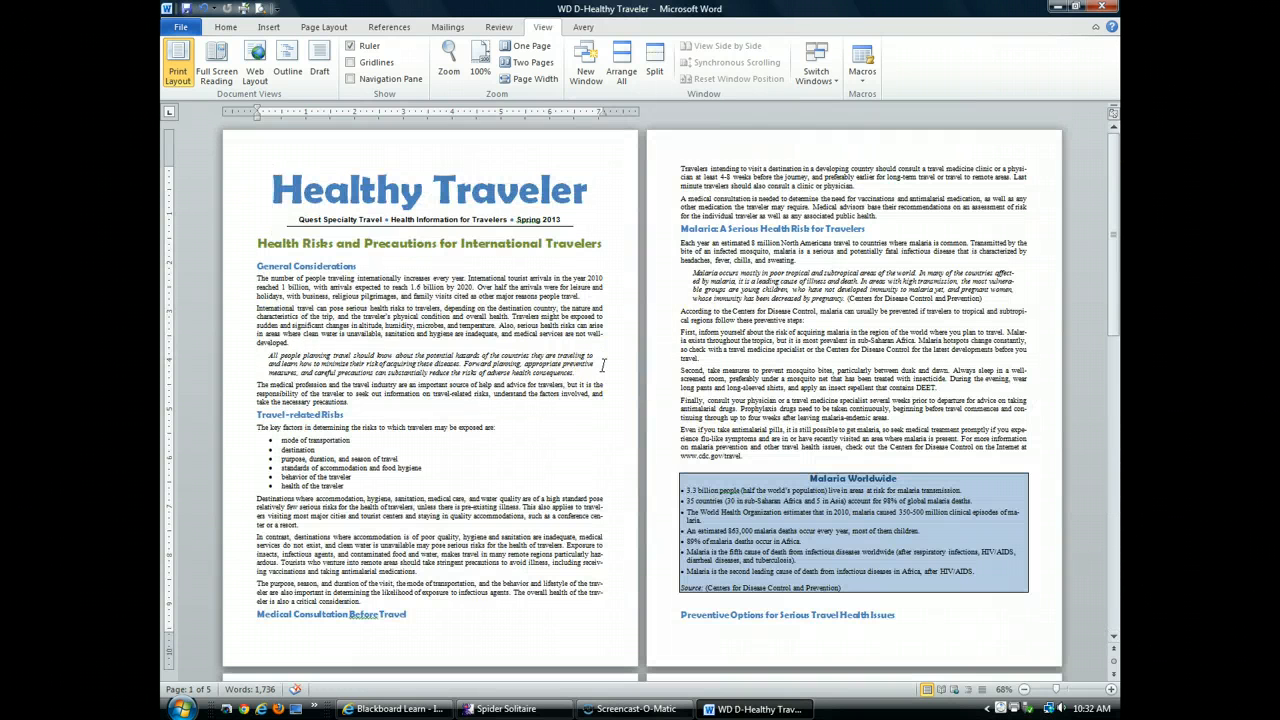